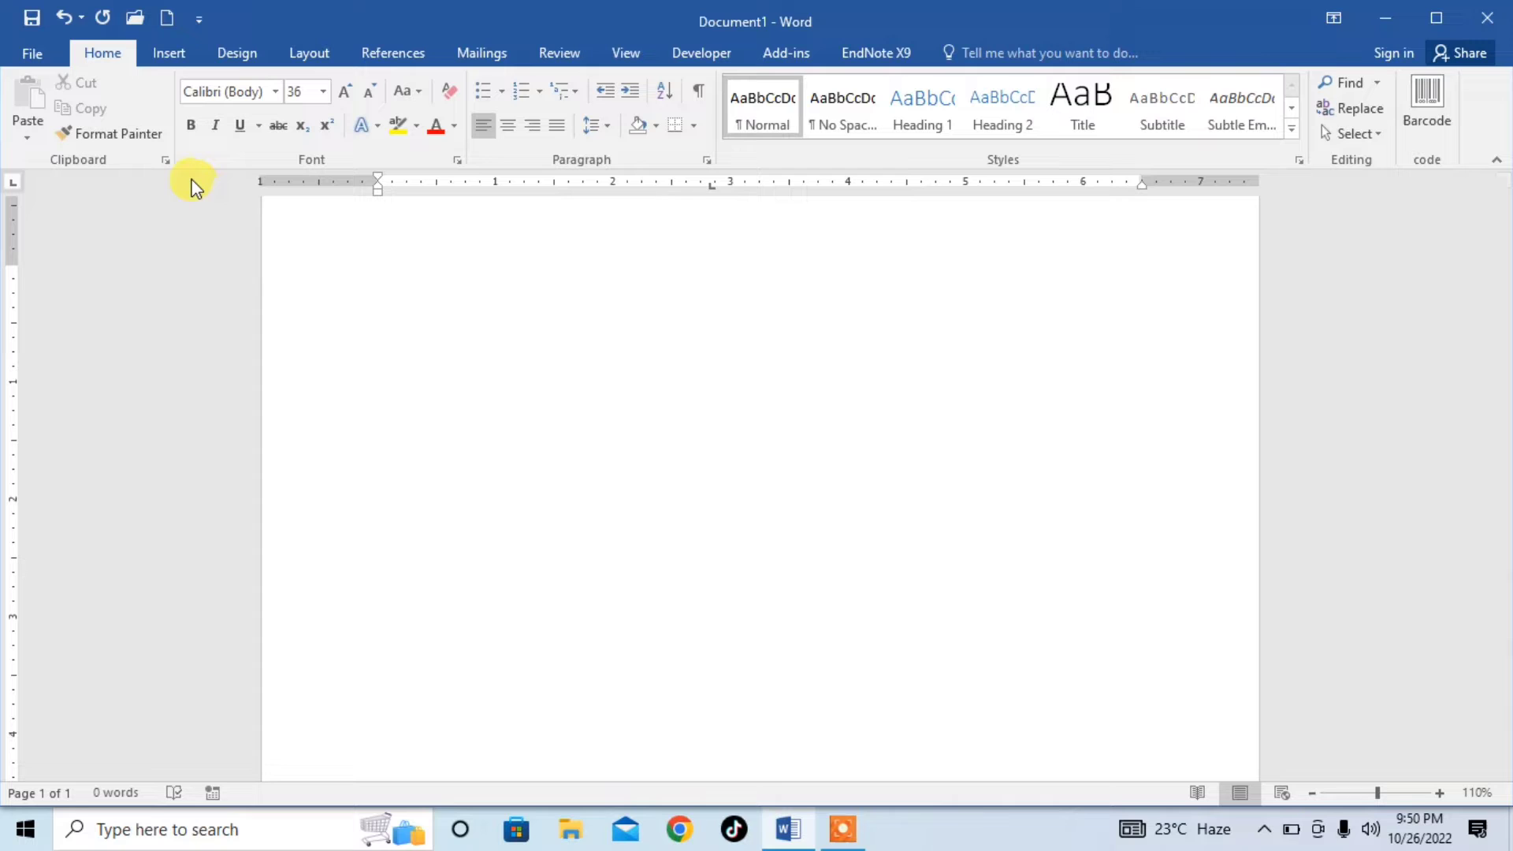
- Open Word Options from the File menu and go to the Proofing page
{"action": "left_click", "coordinate": [34, 57]}
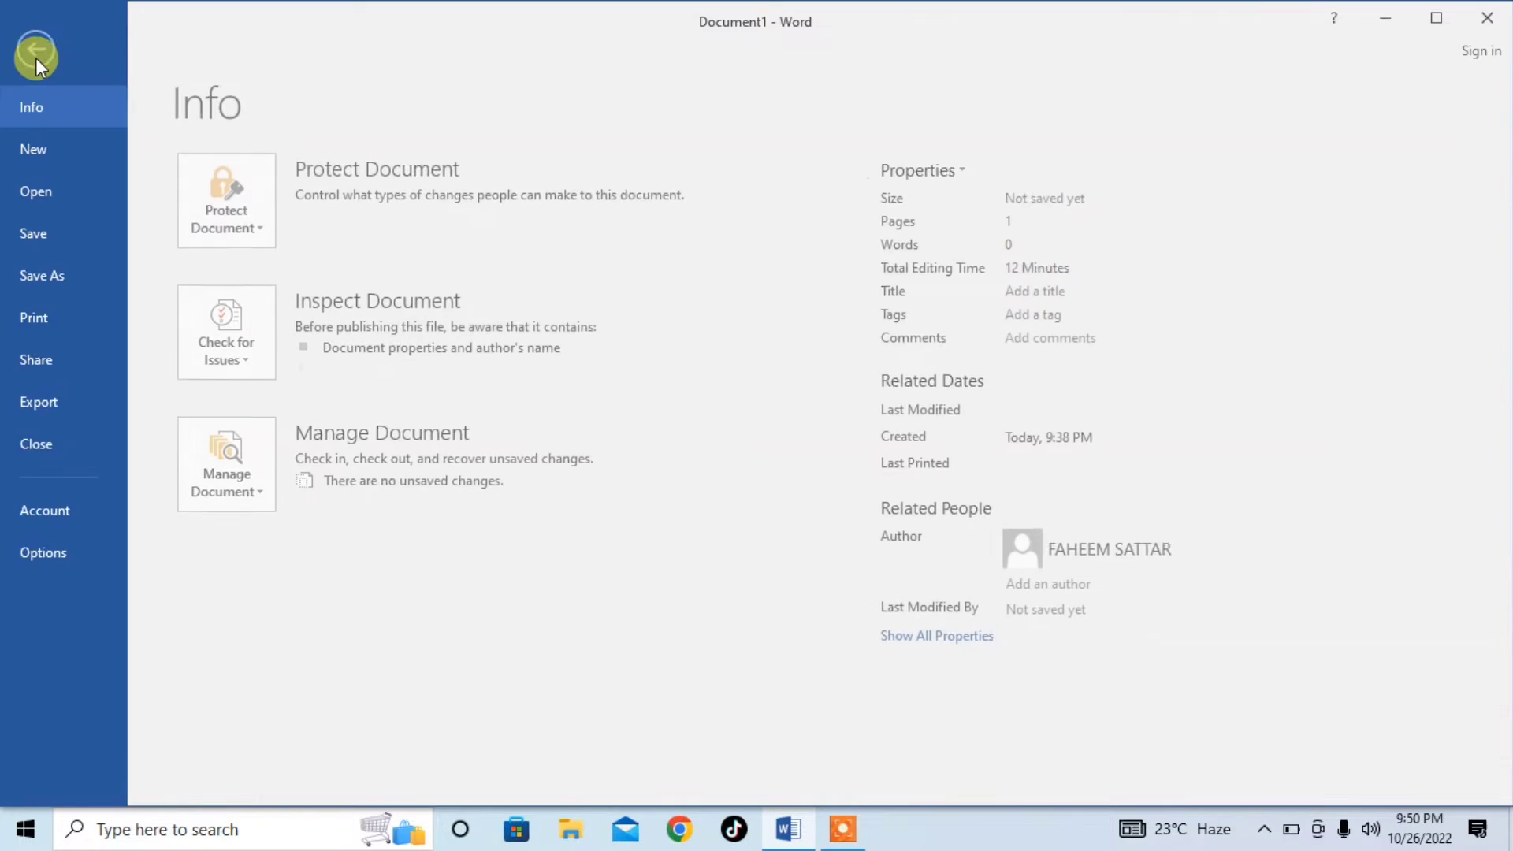
{"action": "left_click", "coordinate": [56, 552]}
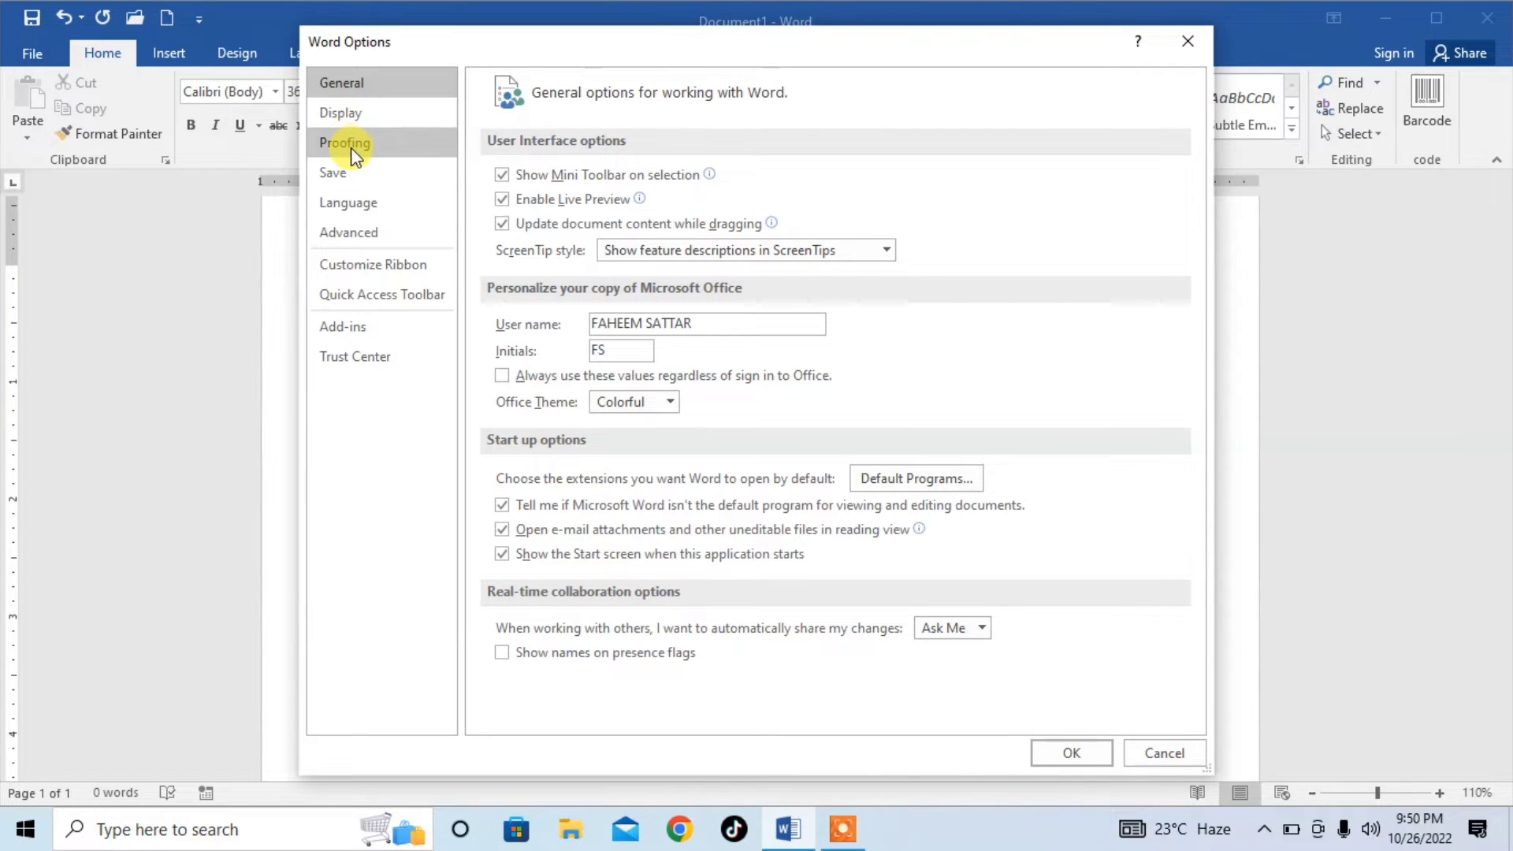
{"action": "left_click", "coordinate": [352, 148]}
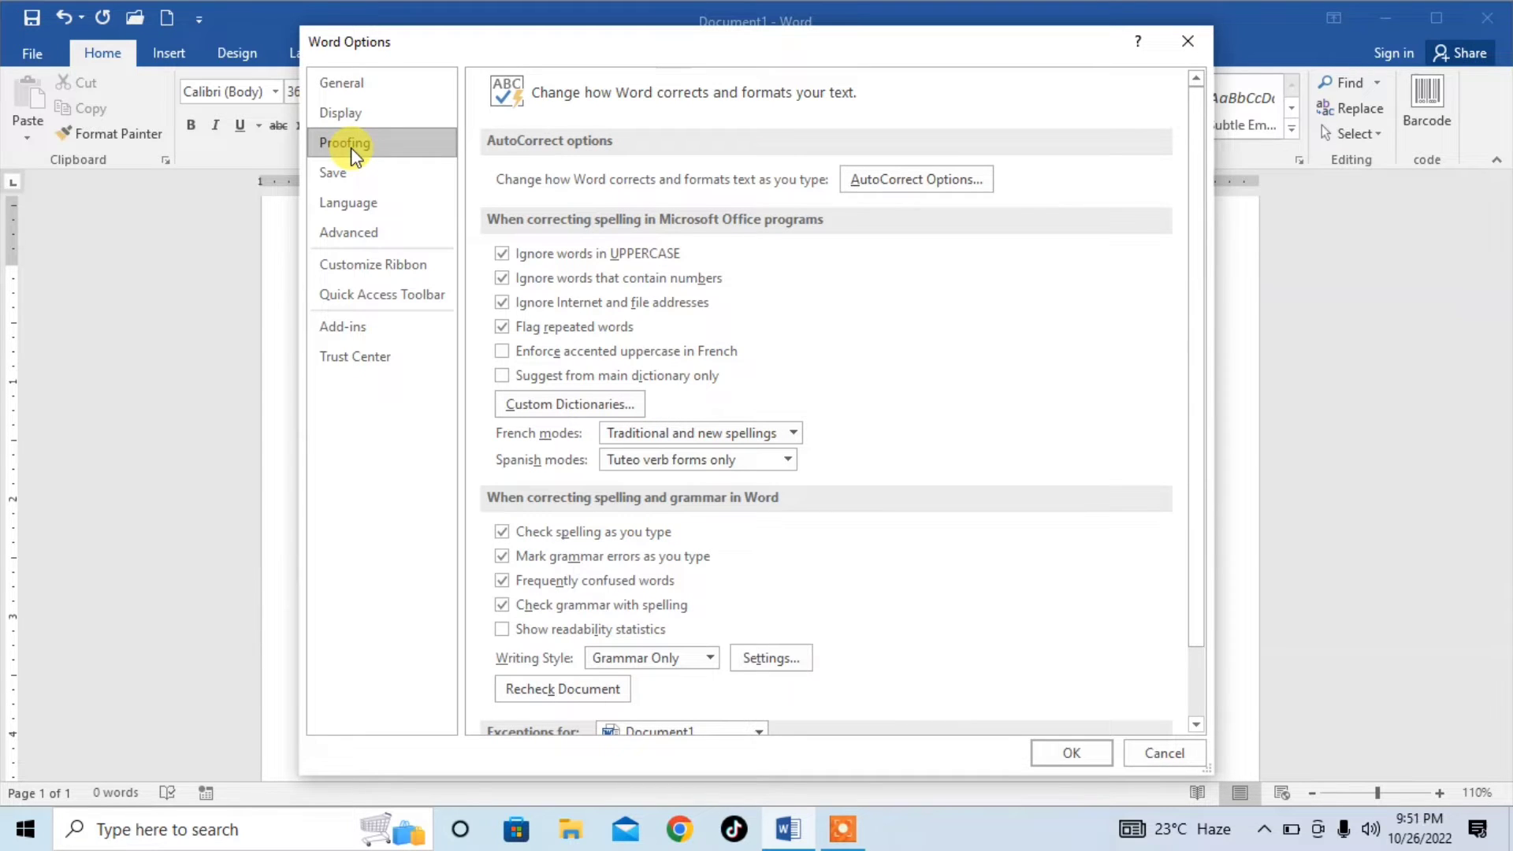
- Enable 'Use Math AutoCorrect rules outside of math regions' and confirm both dialogs
{"action": "left_click", "coordinate": [914, 181]}
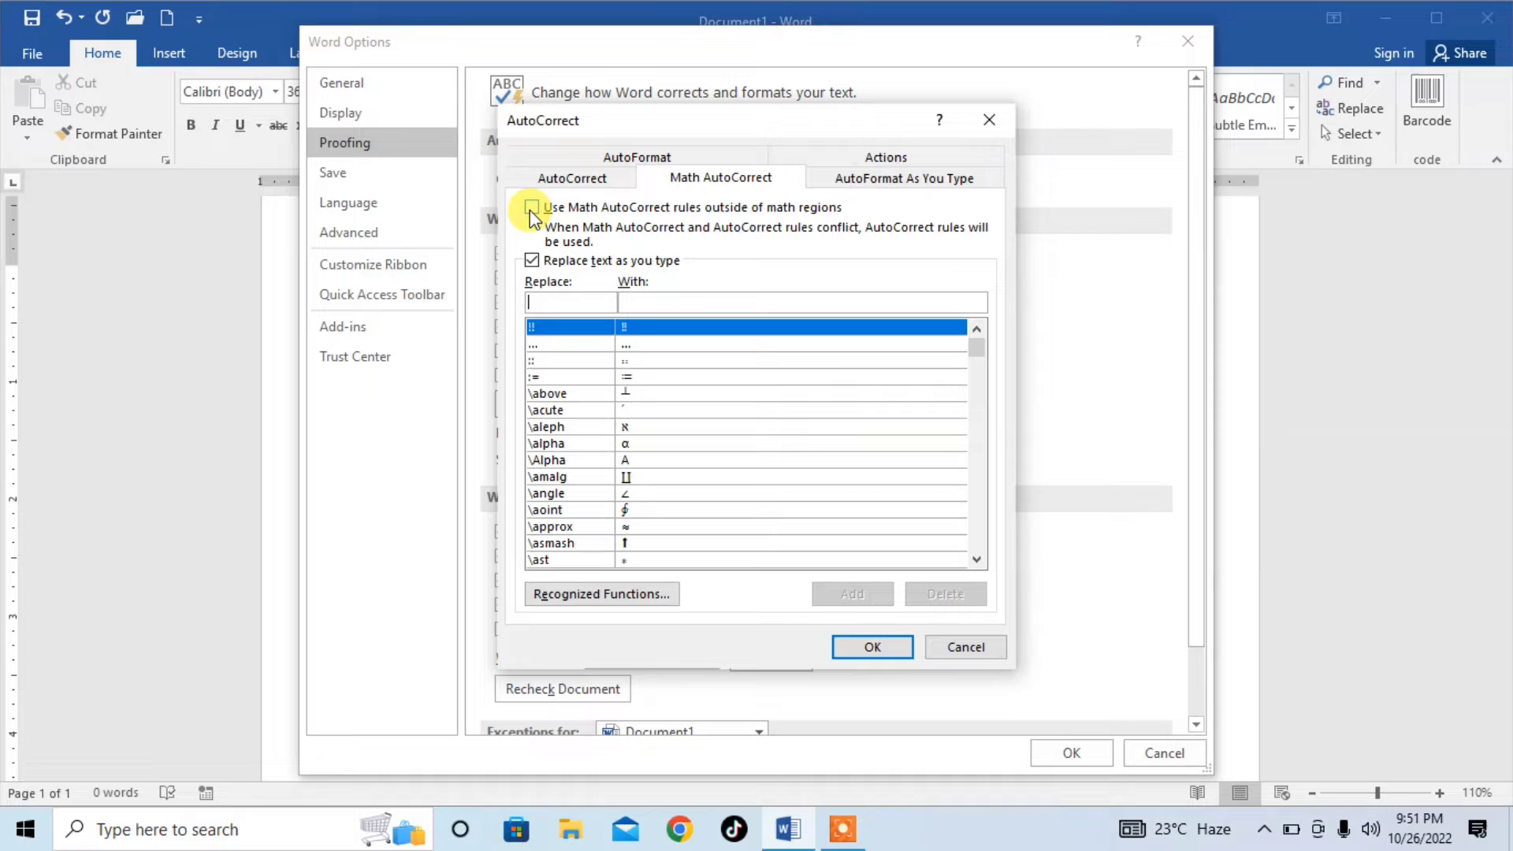
{"action": "left_click", "coordinate": [532, 207]}
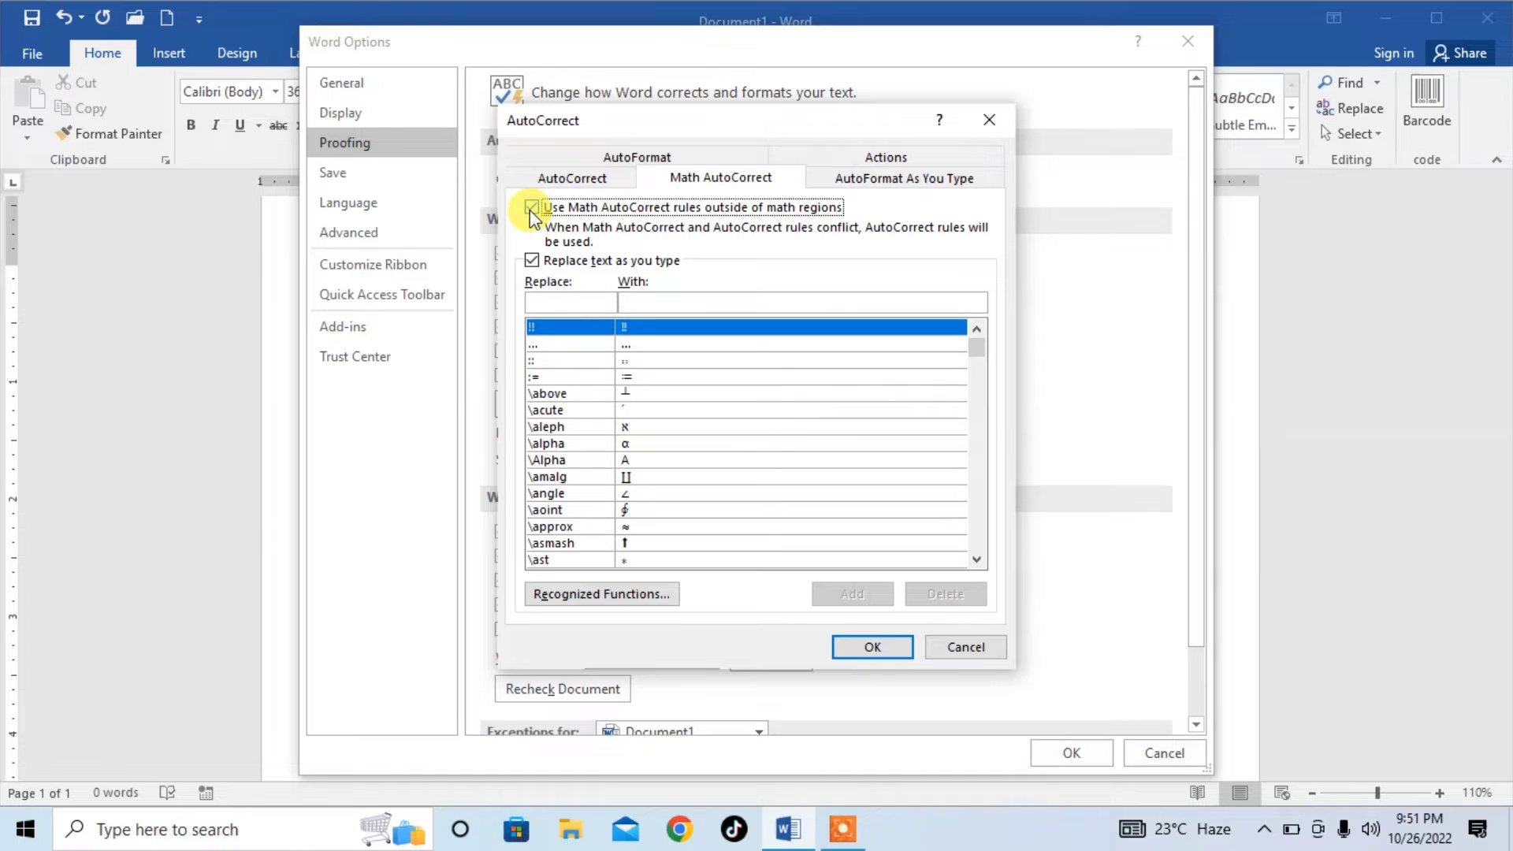
{"action": "left_click", "coordinate": [870, 646]}
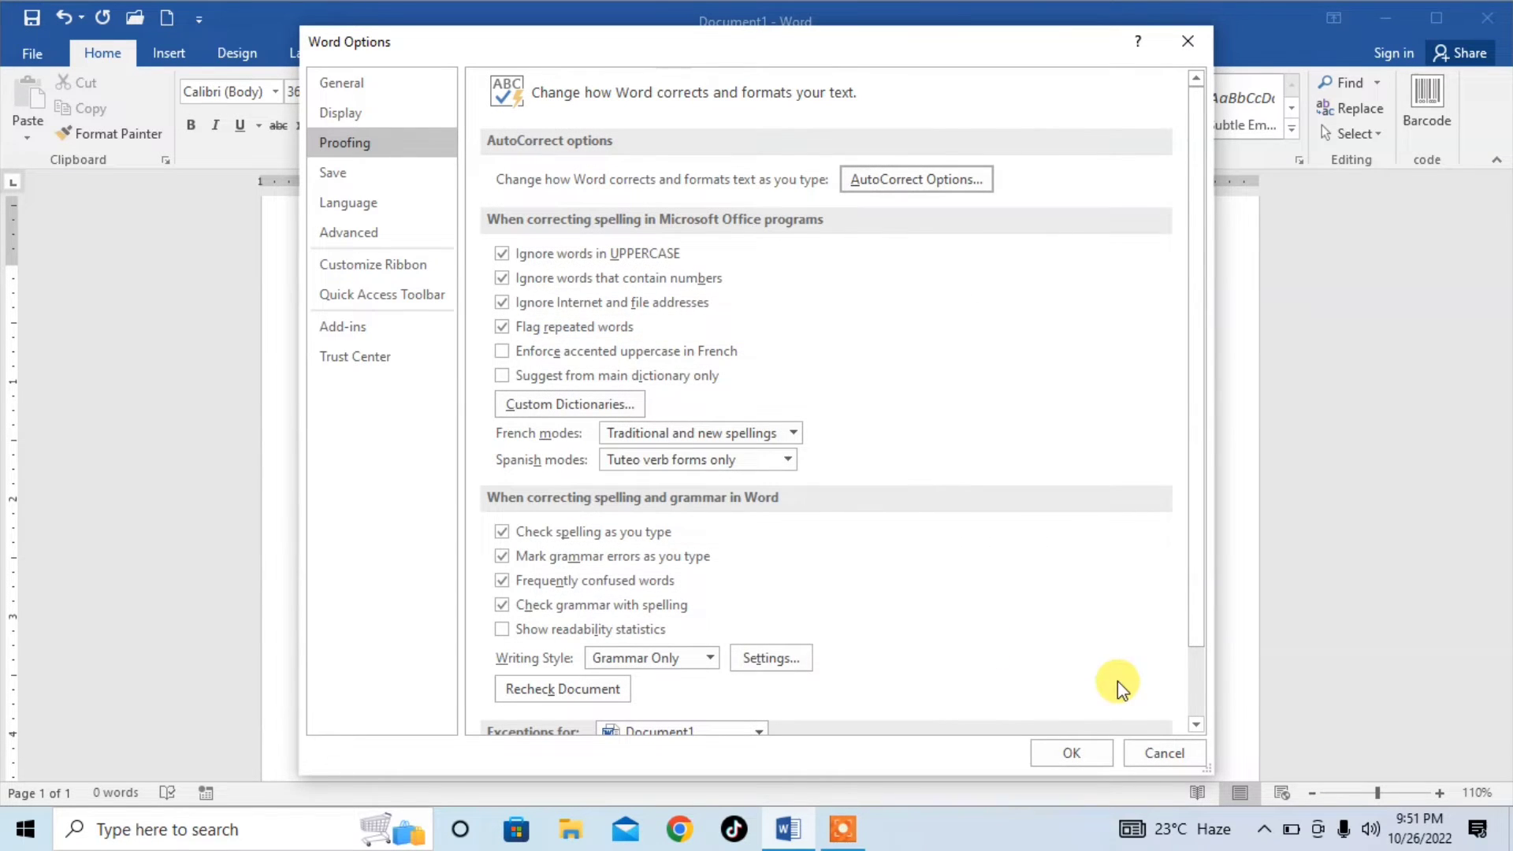
{"action": "left_click", "coordinate": [1080, 747]}
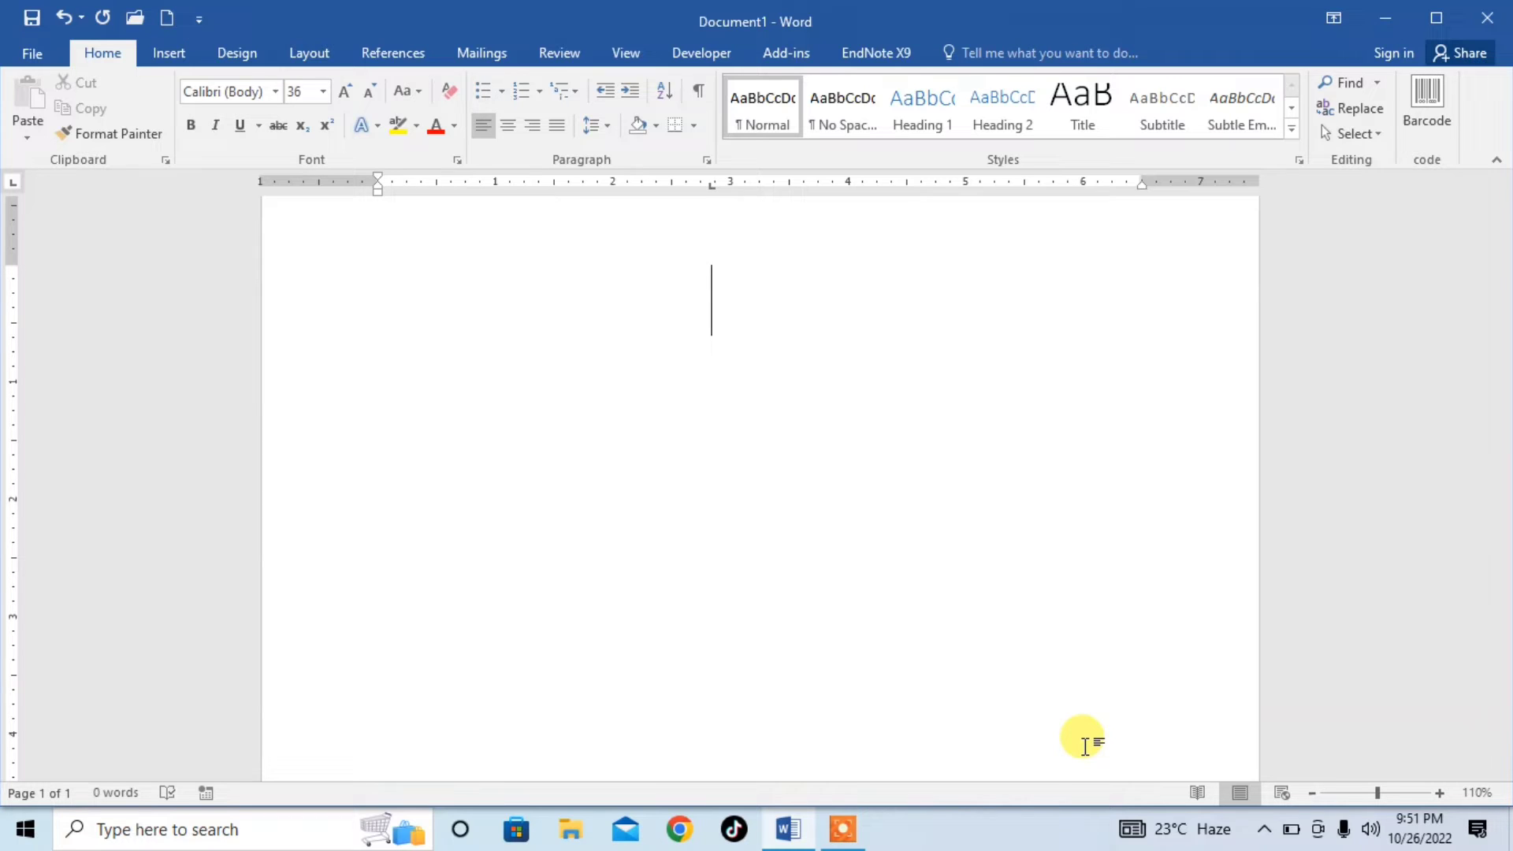
- Type '7 \ast 9=63' so \ast becomes ∗, then start a new line
{"action": "type", "text": "7"}
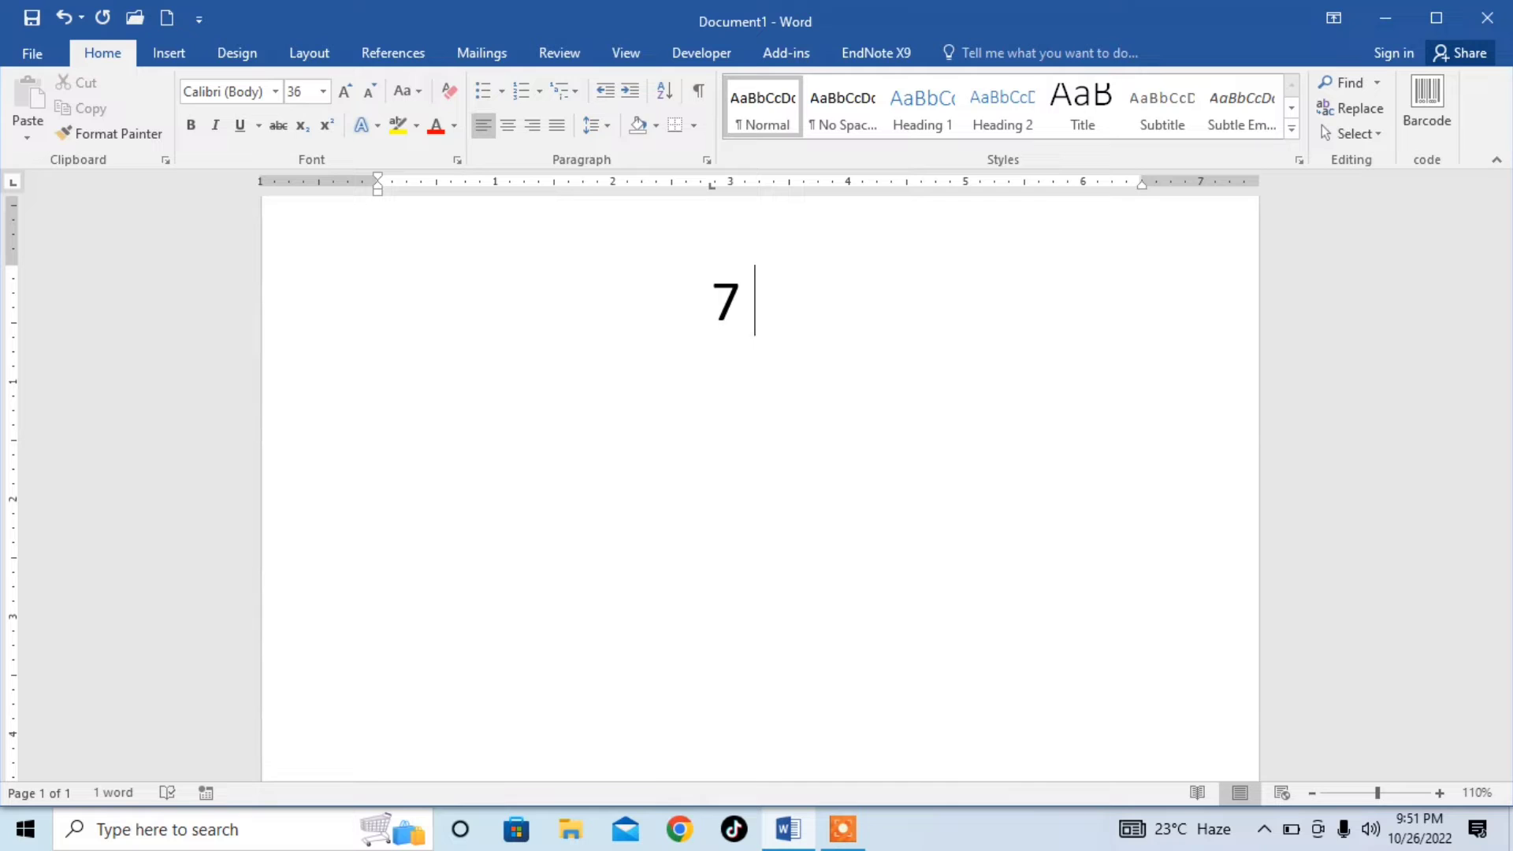
{"action": "type", "text": "\\"}
{"action": "type", "text": "ast"}
{"action": "type", "text": " 9"}
{"action": "type", "text": "="}
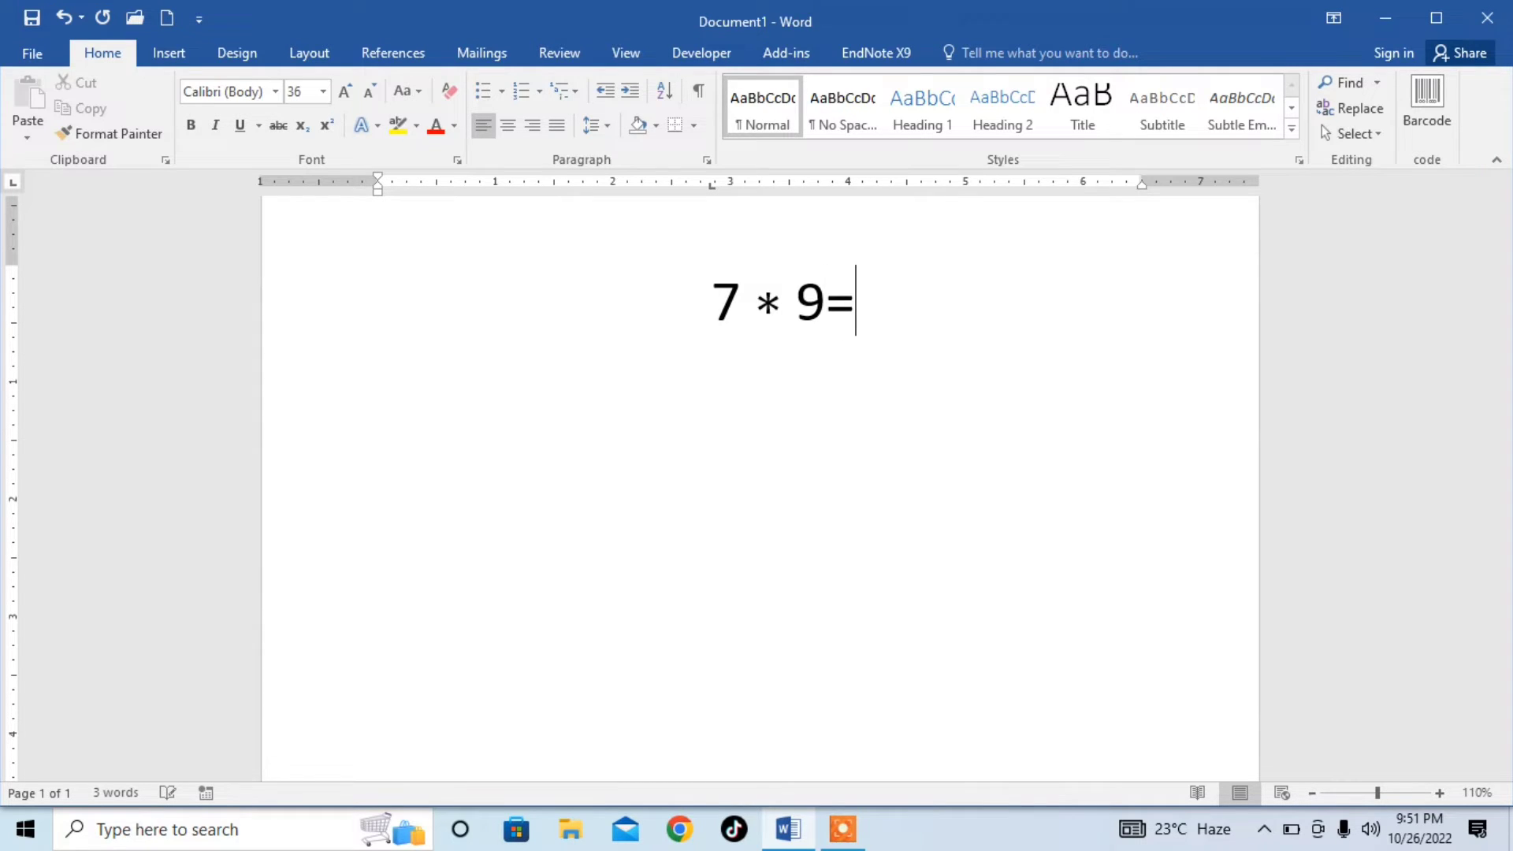
{"action": "type", "text": "63"}
{"action": "key", "text": "Return"}
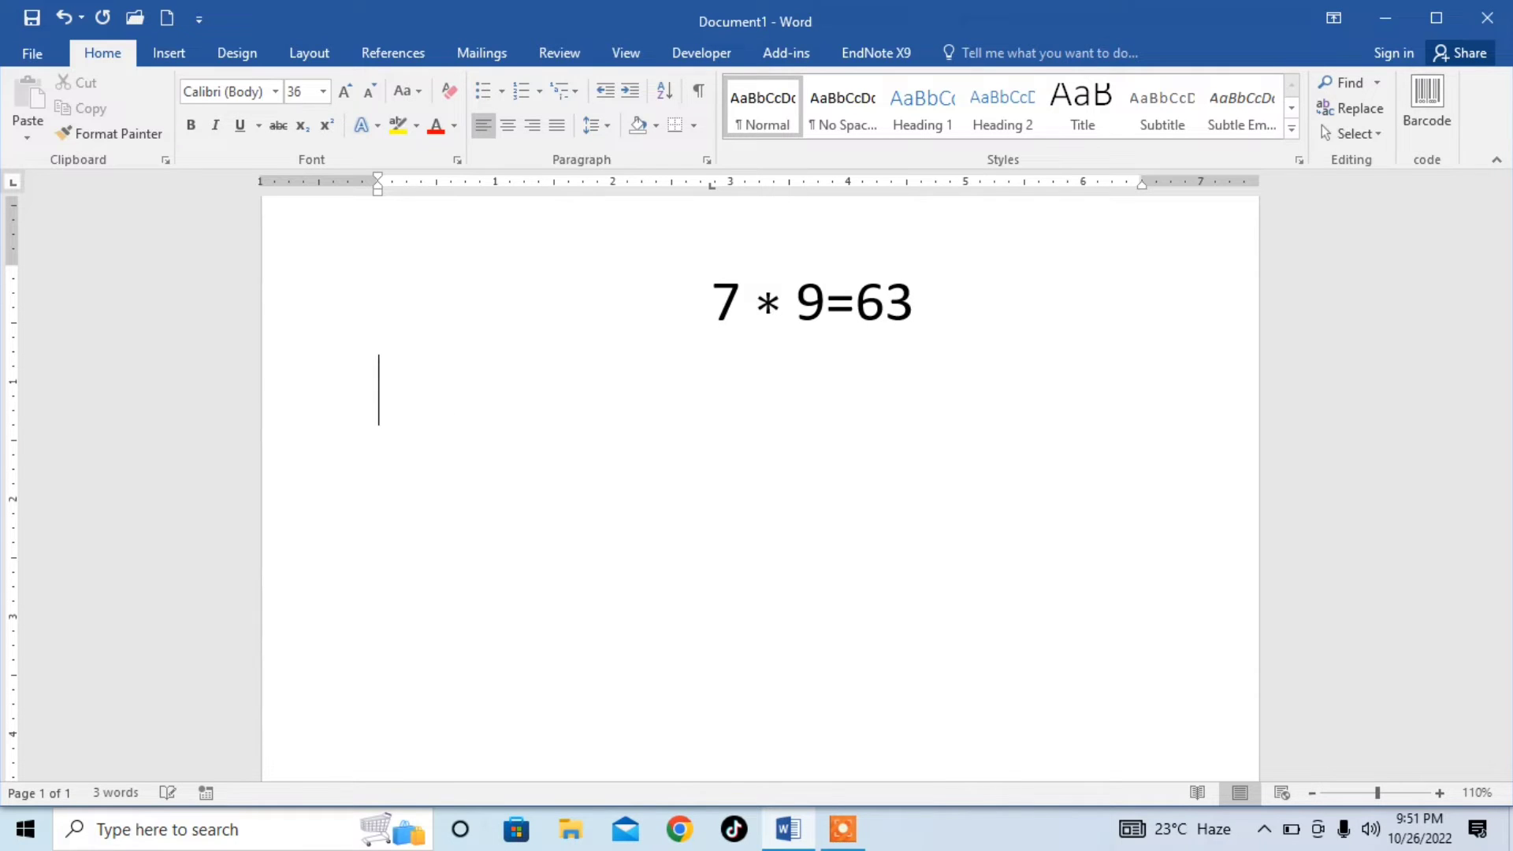
- Add an indented line '9 \times 9=99' with × autocorrected, then indent a third line
{"action": "key", "text": "Tab"}
{"action": "type", "text": "9"}
{"action": "type", "text": "\\"}
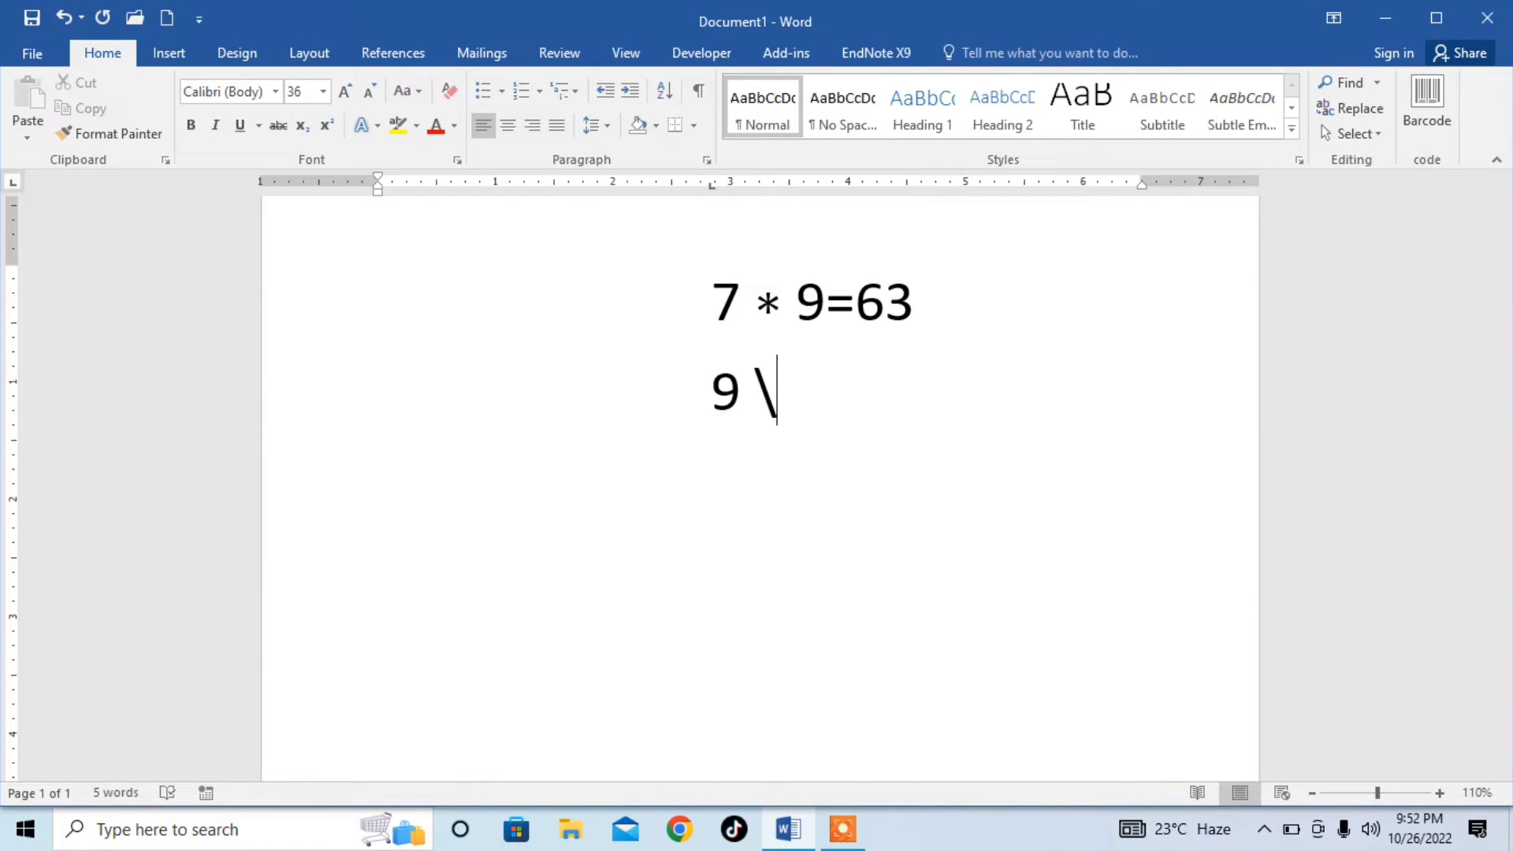
{"action": "type", "text": "times"}
{"action": "type", "text": "9"}
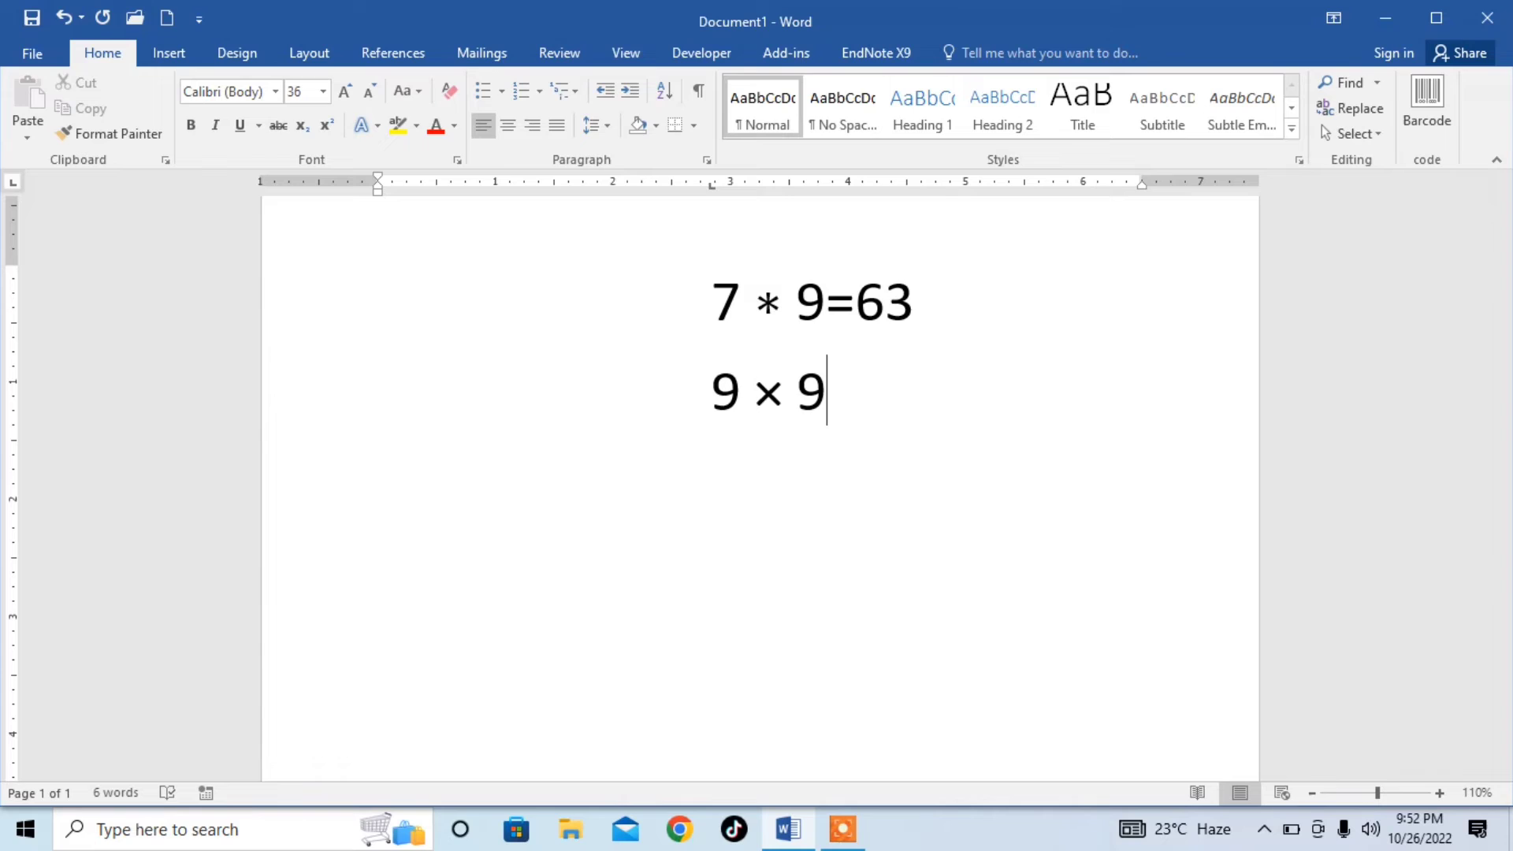
{"action": "type", "text": "=99"}
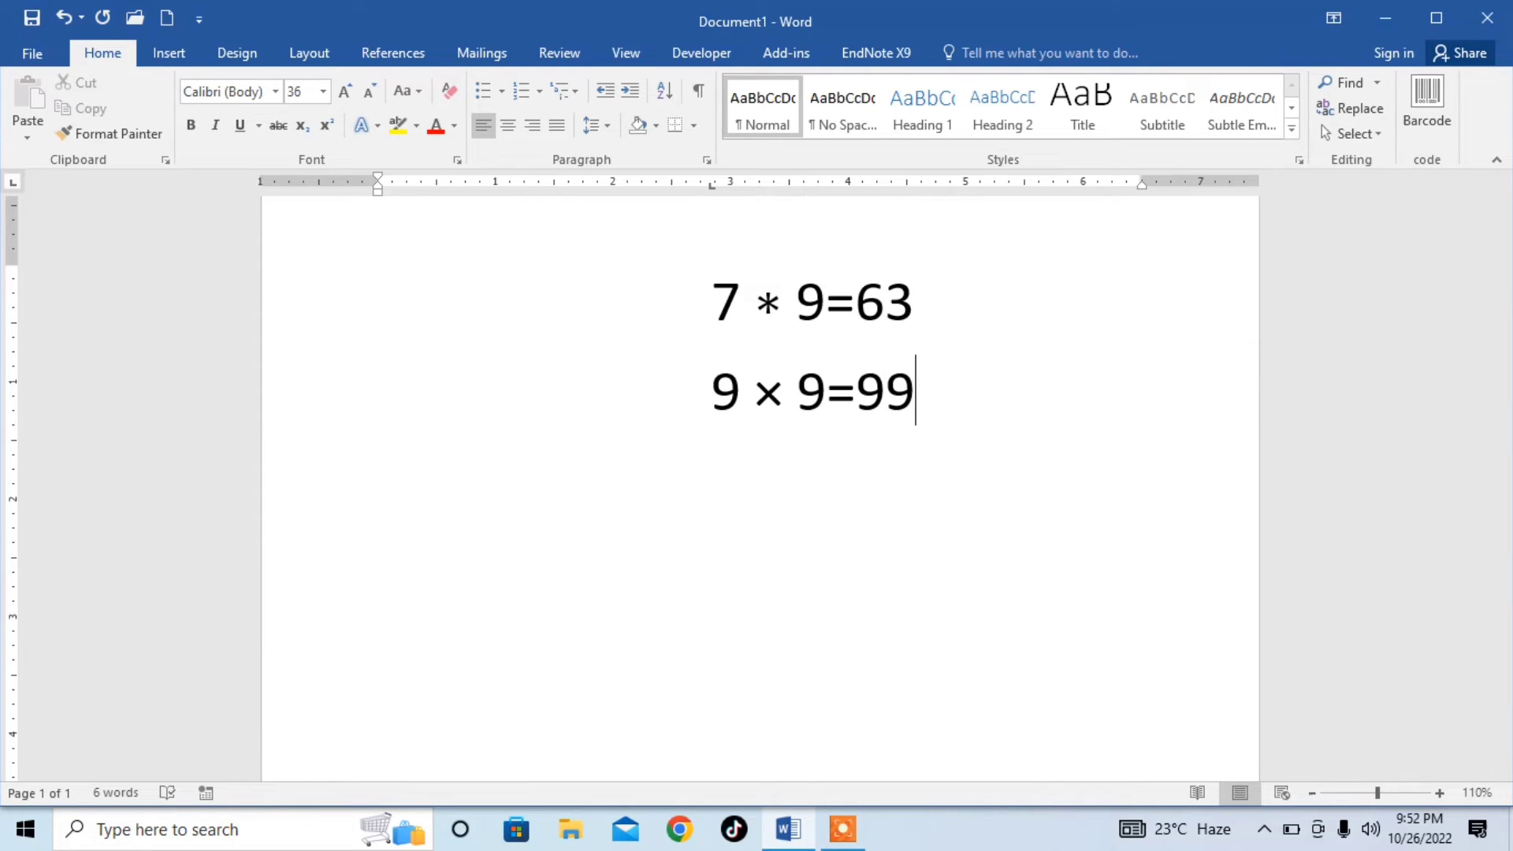
{"action": "key", "text": "Return"}
{"action": "key", "text": "Tab"}
- Type '8 \cdot 8=88' on the third line, converting \cdot to · and fixing a stray 7
{"action": "type", "text": "8"}
{"action": "type", "text": "\\"}
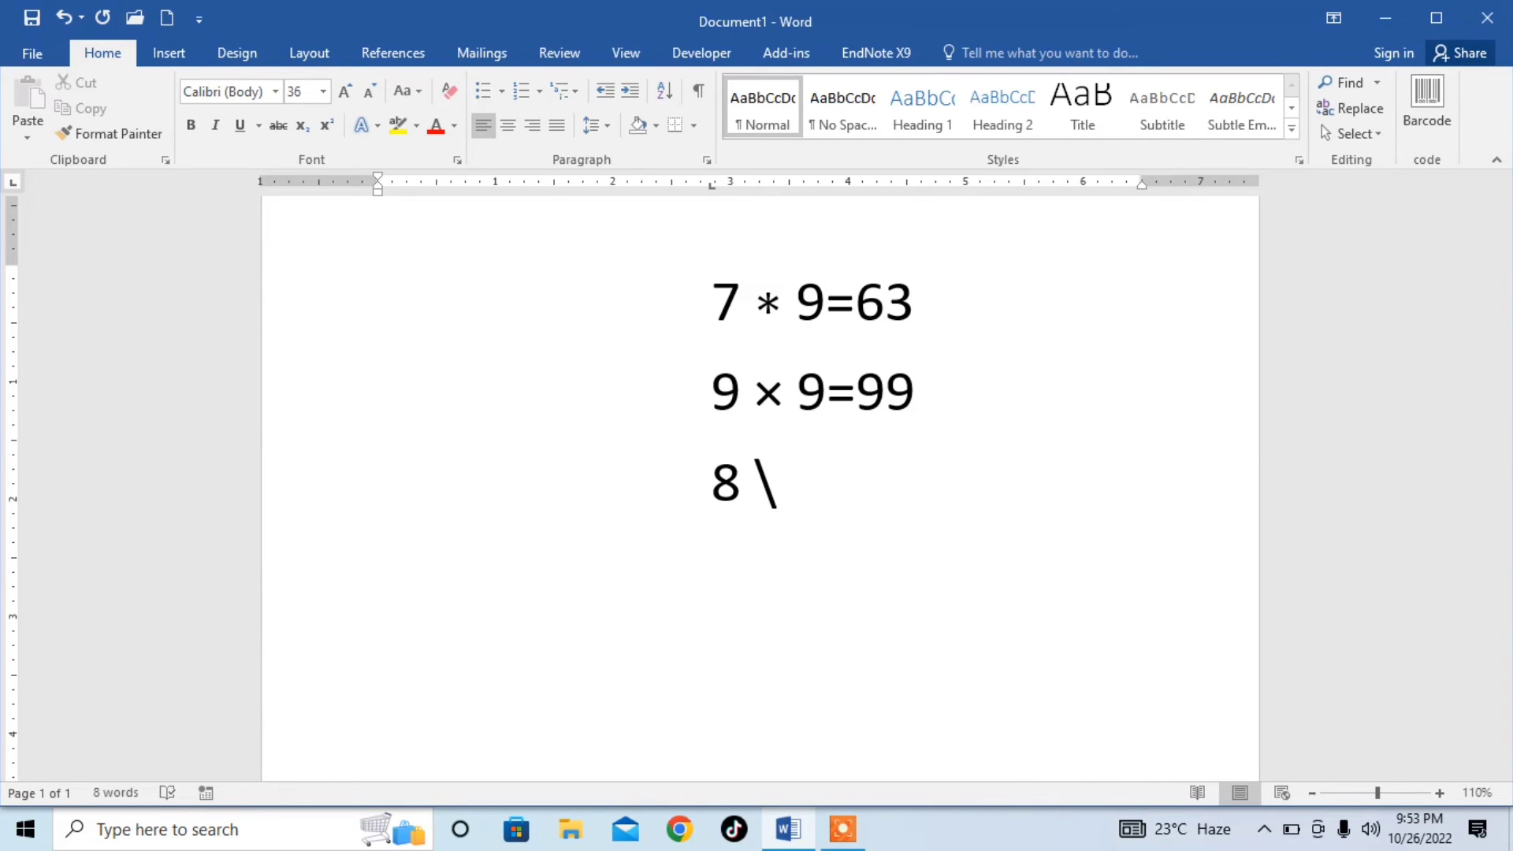
{"action": "type", "text": "cdot"}
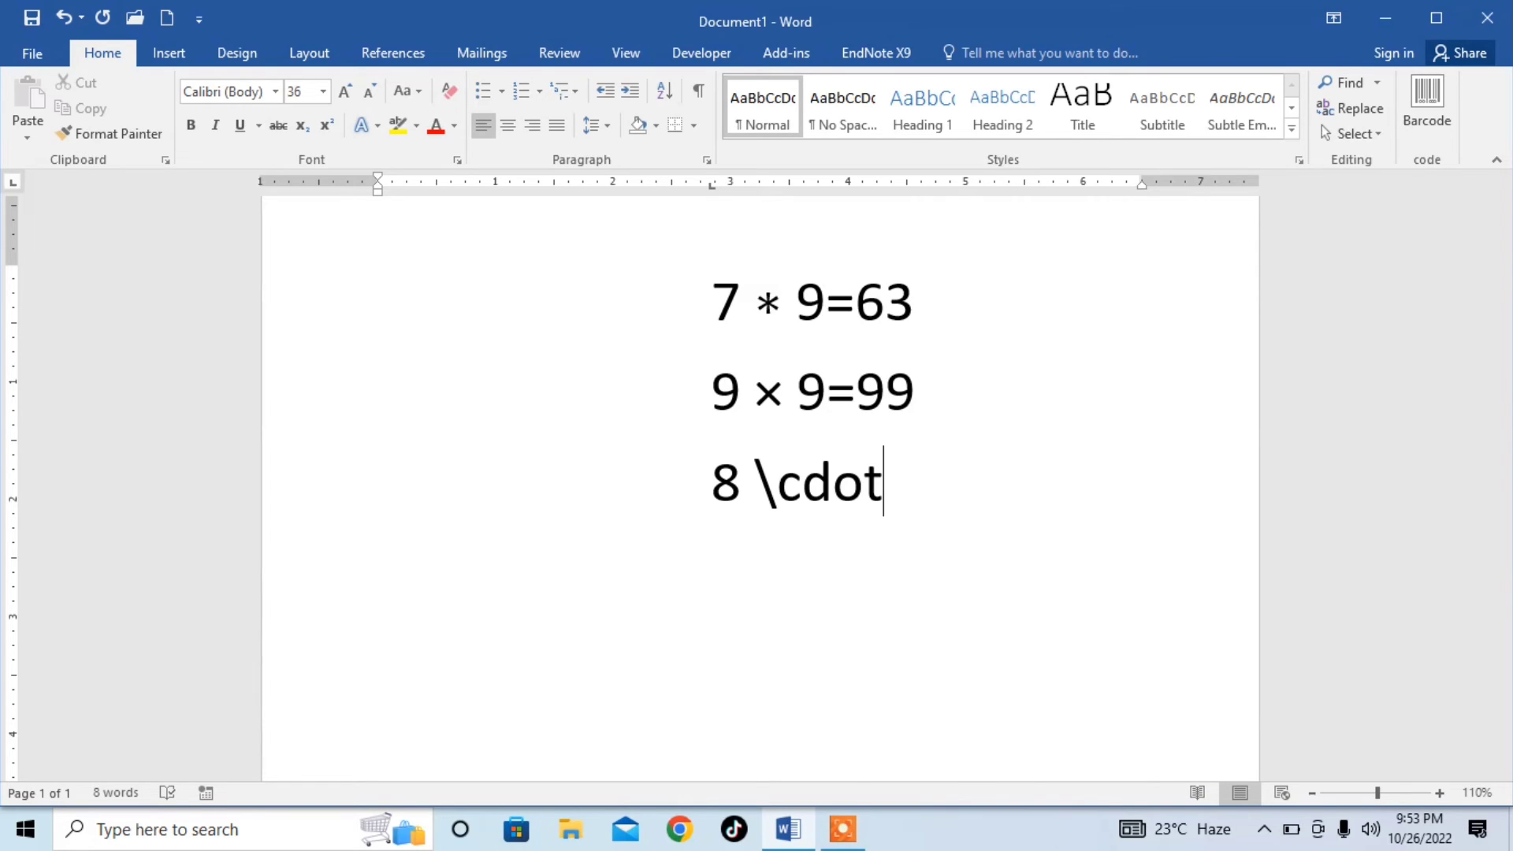
{"action": "key", "text": "space"}
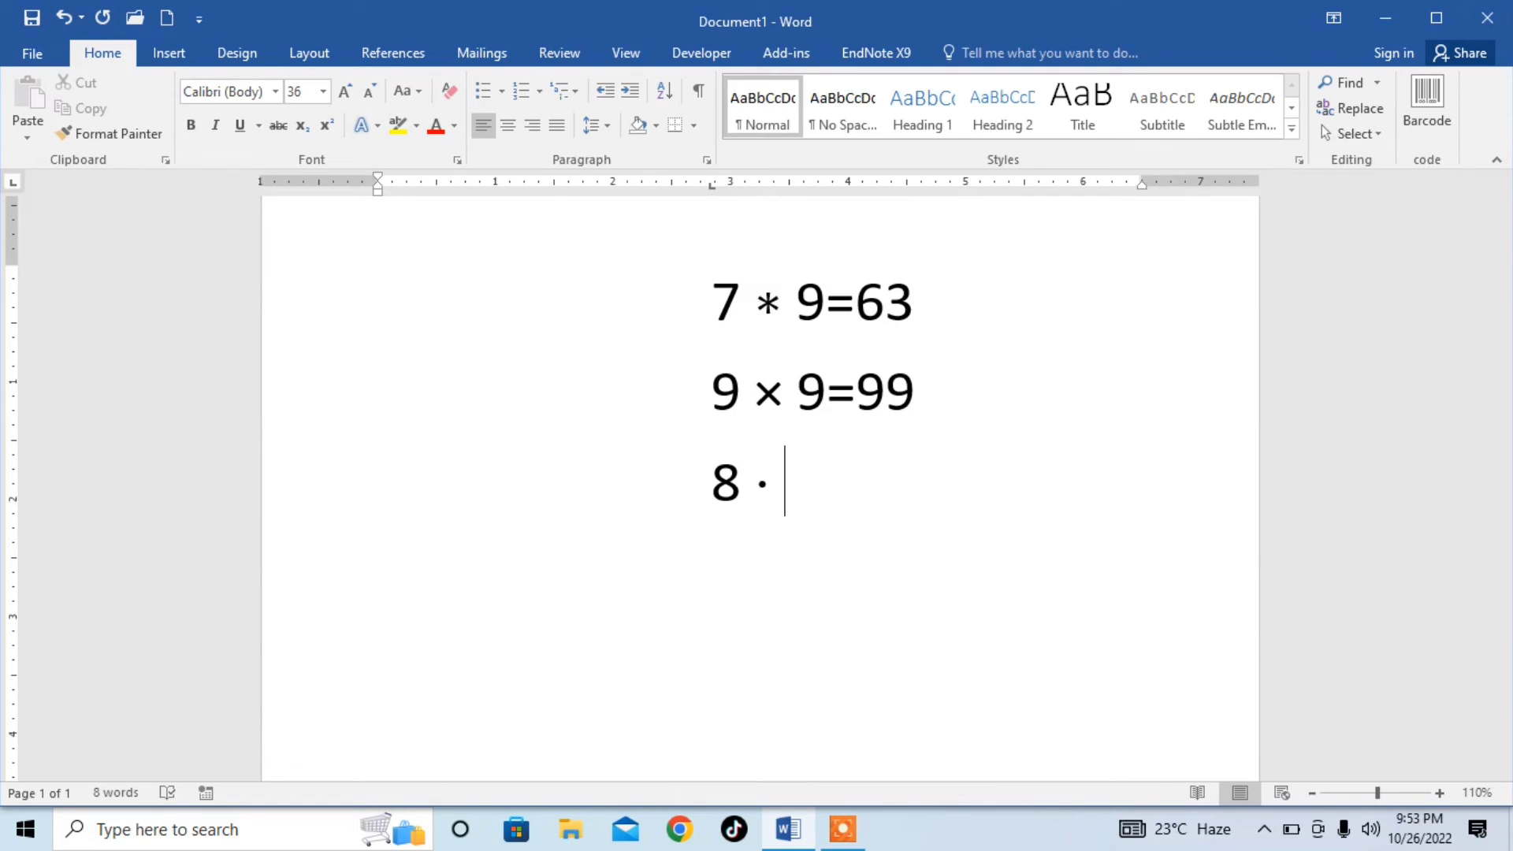
{"action": "type", "text": "7"}
{"action": "key", "text": "BackSpace"}
{"action": "type", "text": "8="}
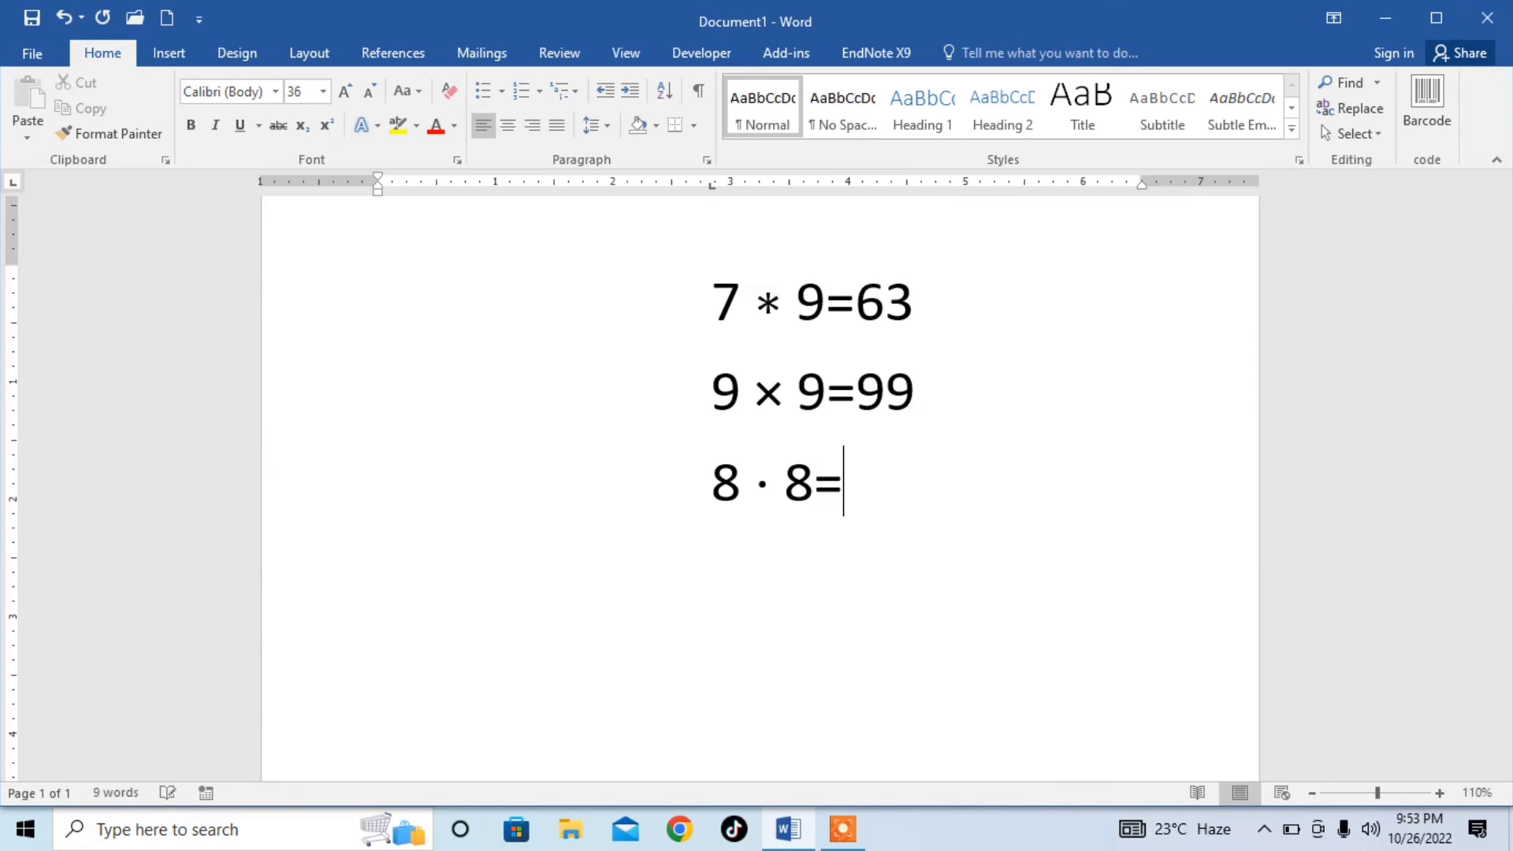
{"action": "type", "text": "88"}
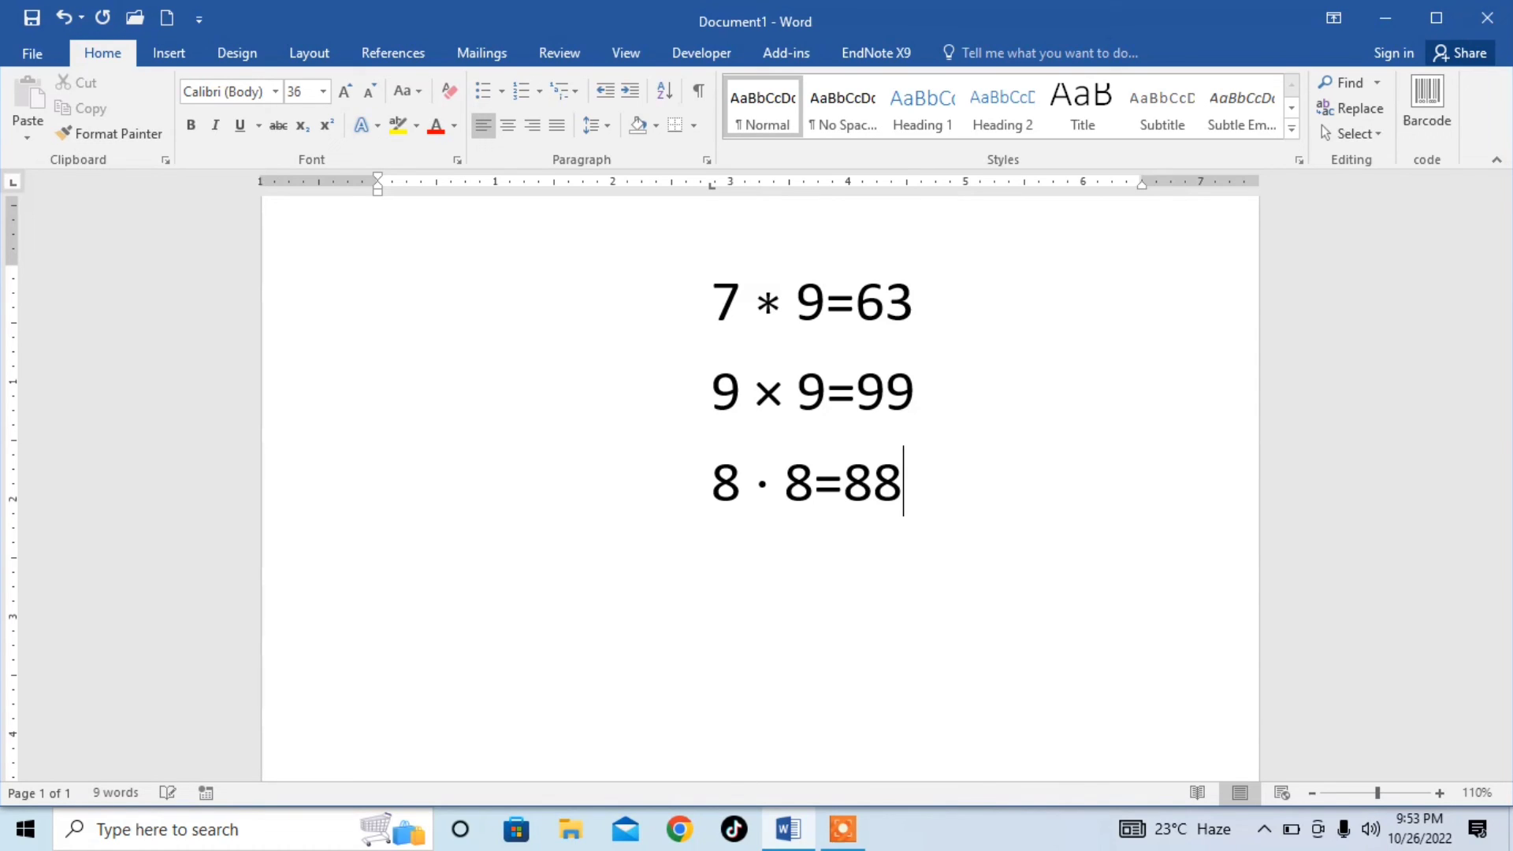